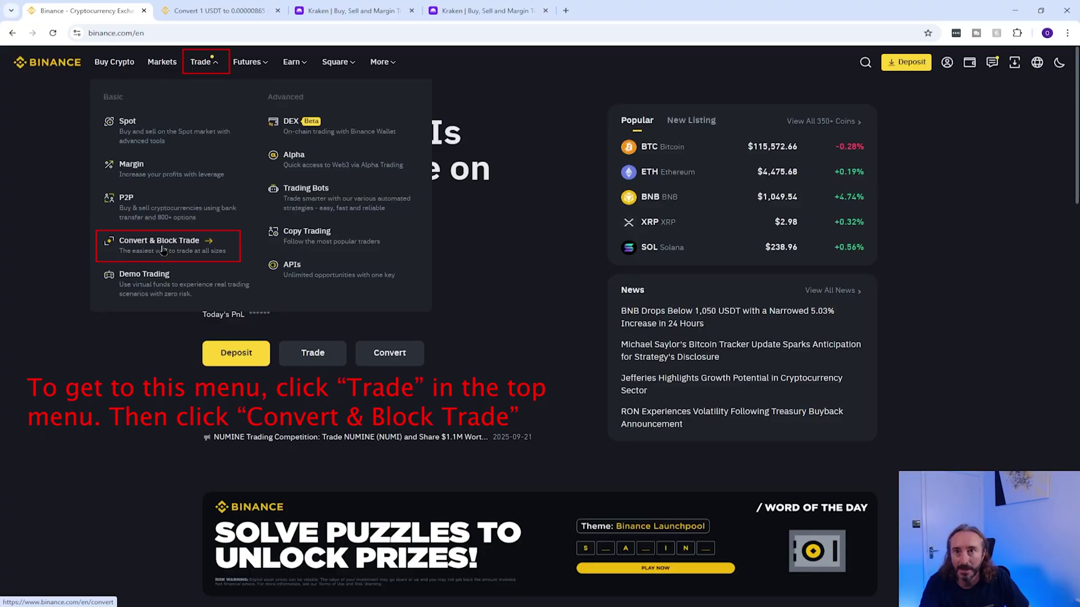
Open Binance's USDT-to-BTC convert page and browse the target coin list without changing it.
click(163, 249)
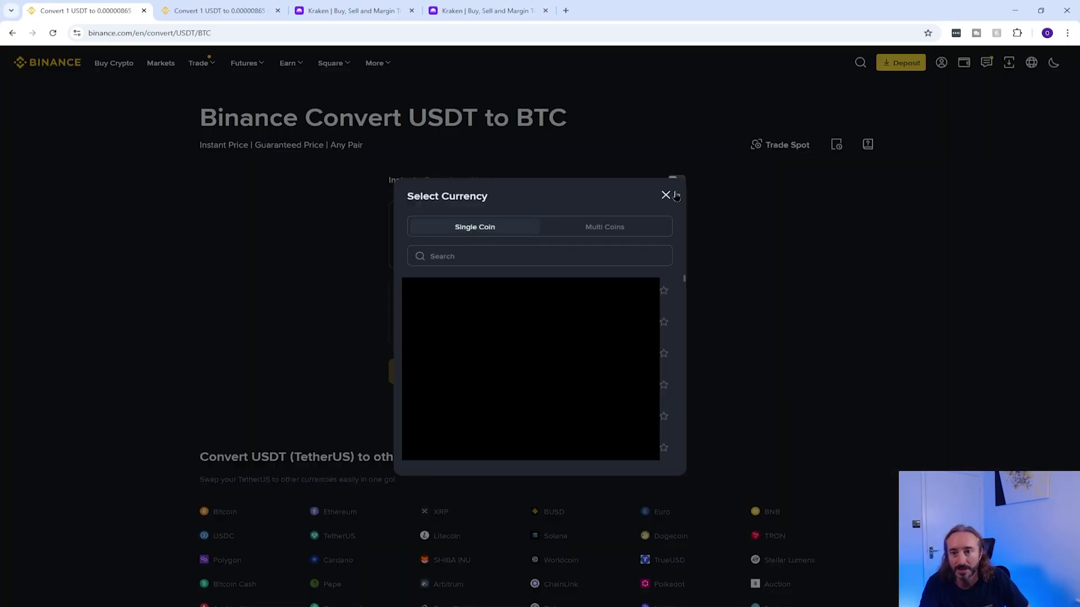
click(666, 196)
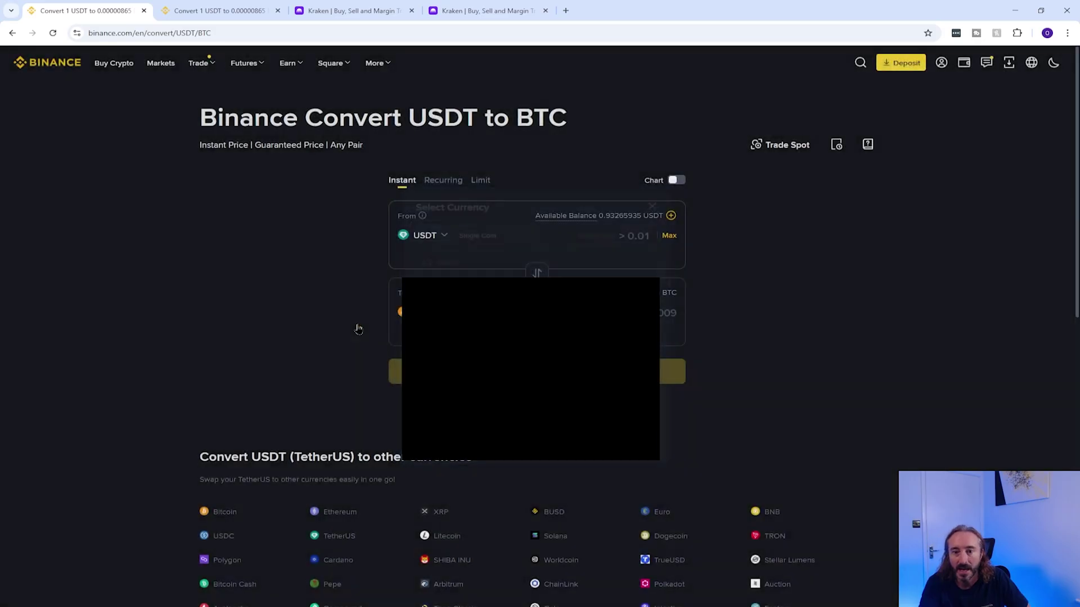
click(440, 315)
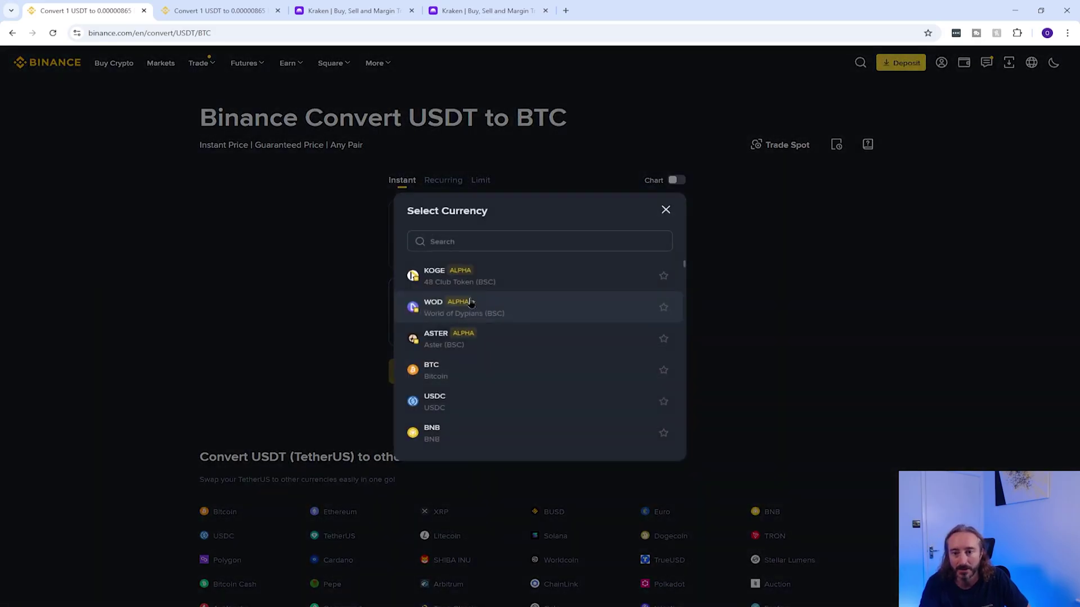
click(671, 211)
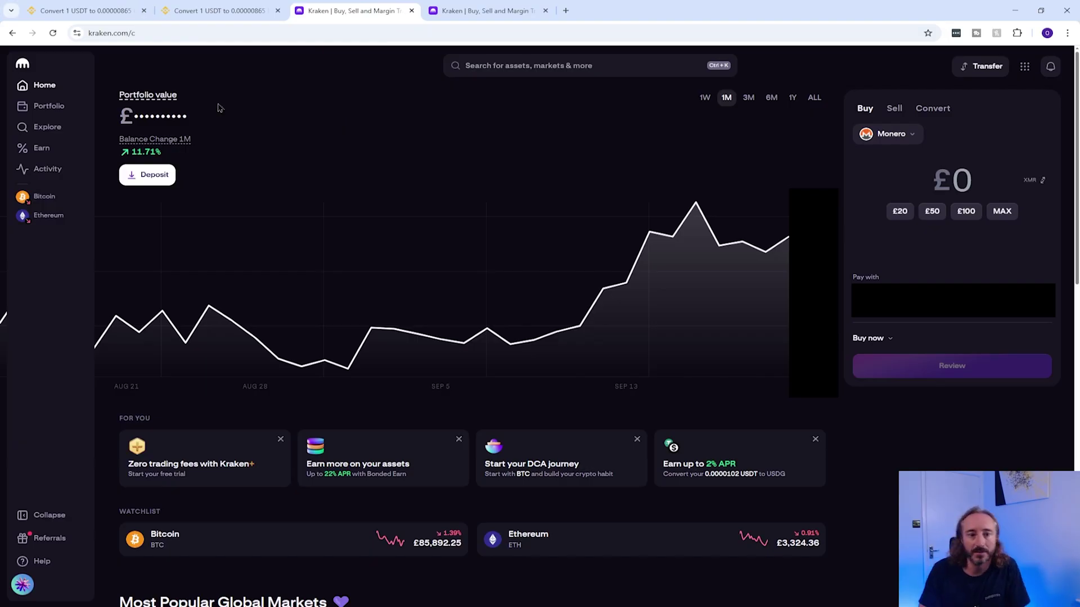
Copy Kraken's Tether USD deposit address for the Solana network.
click(970, 63)
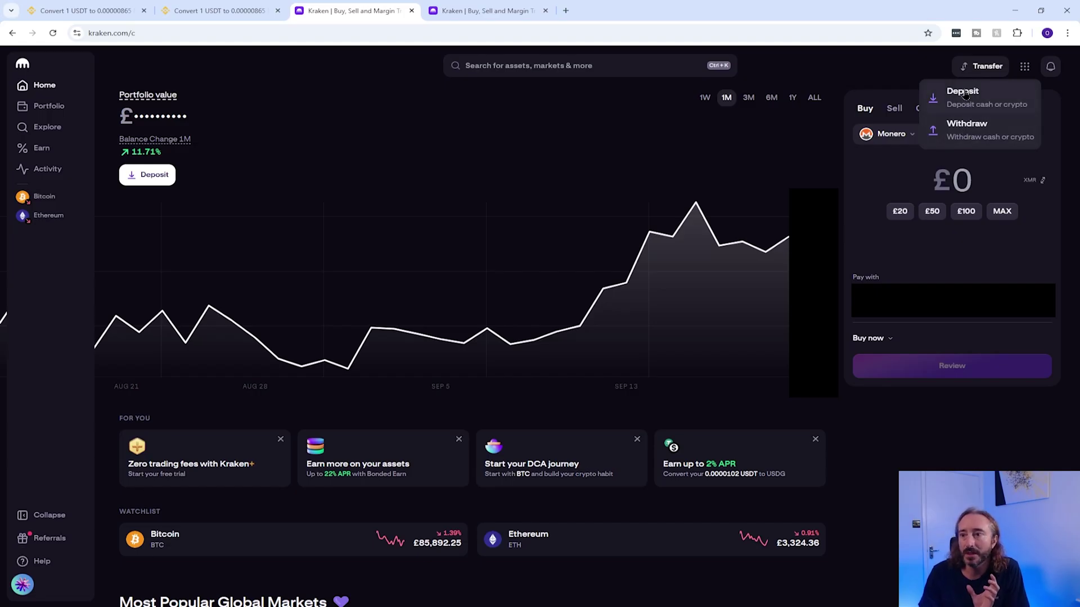
click(981, 98)
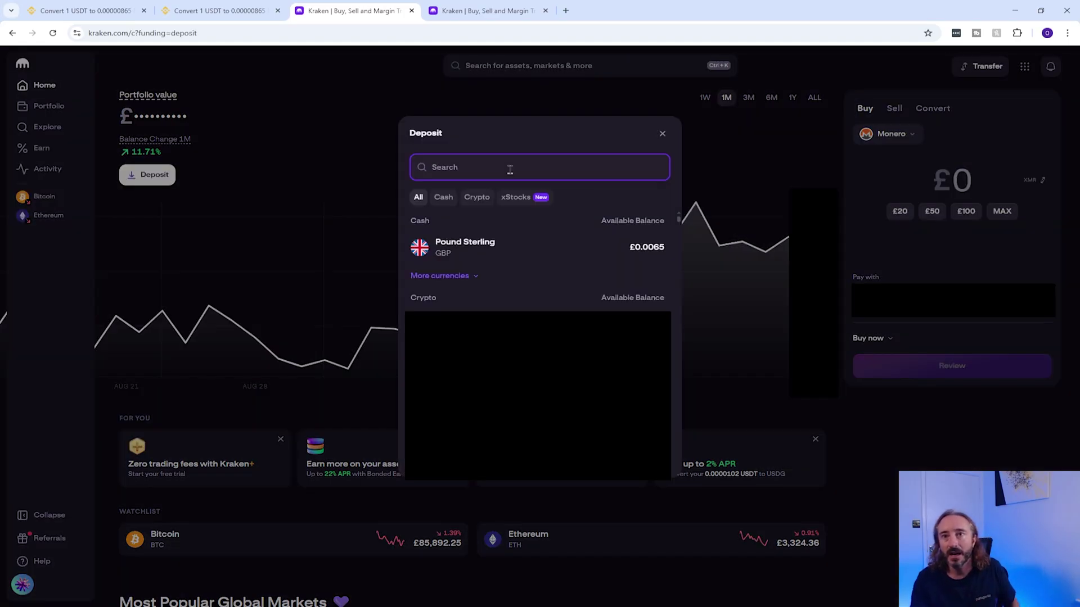
text(usdt)
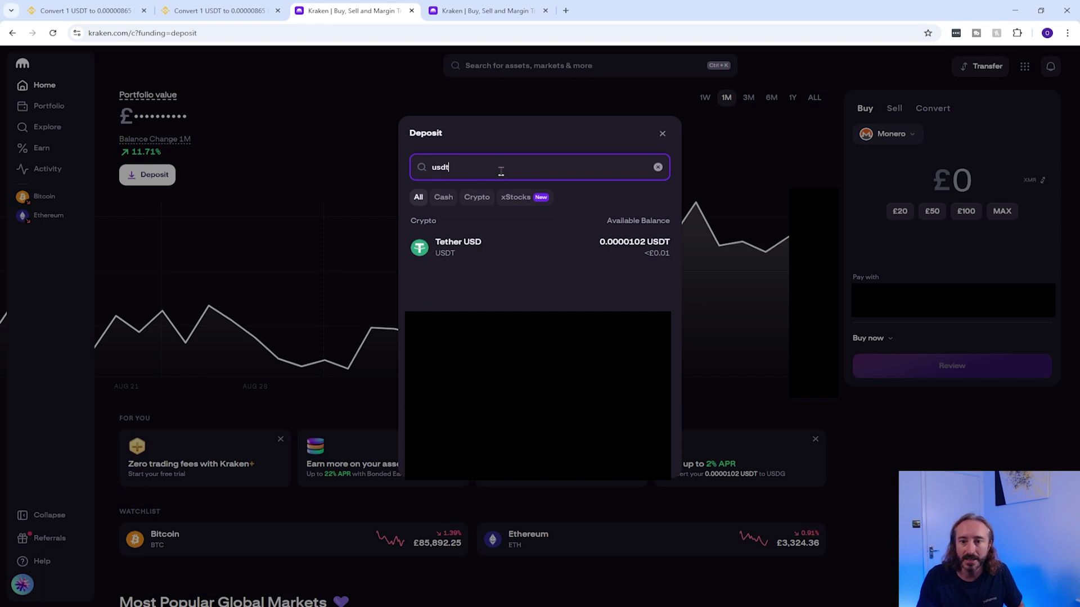
key(Return)
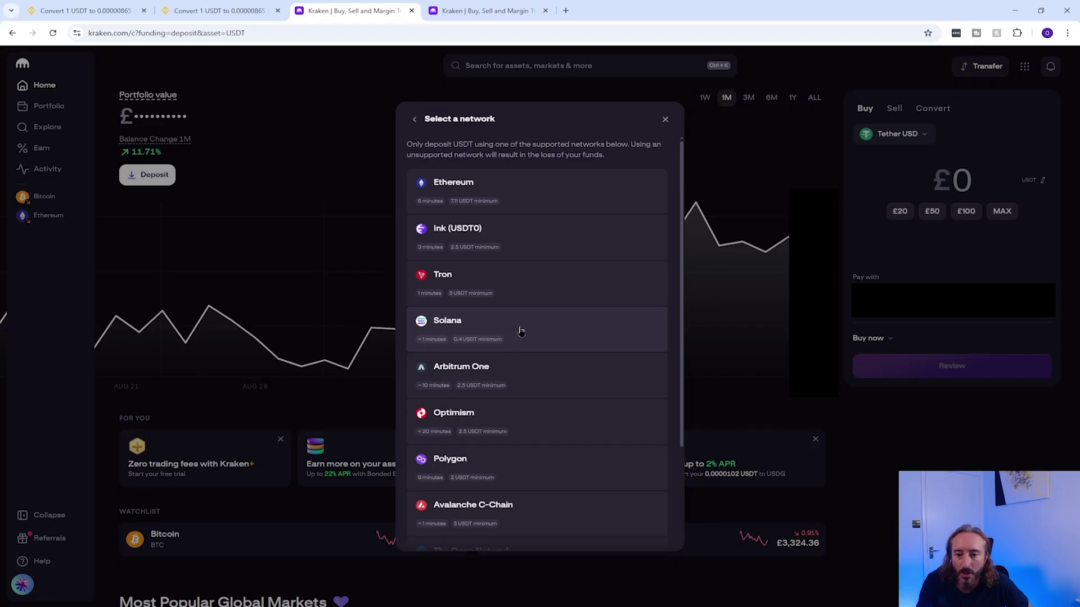
click(495, 334)
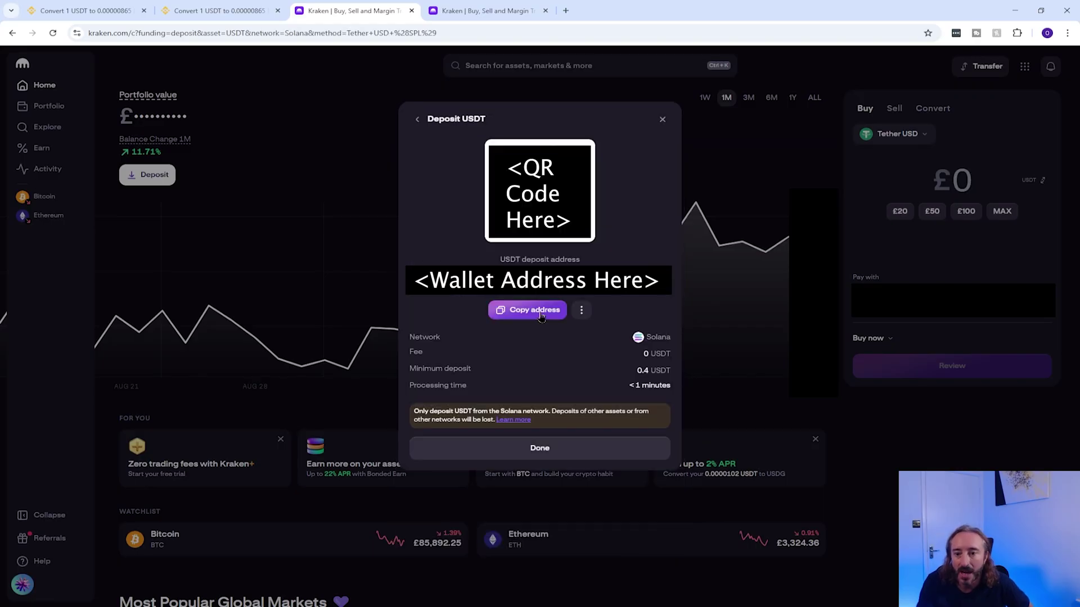
click(534, 311)
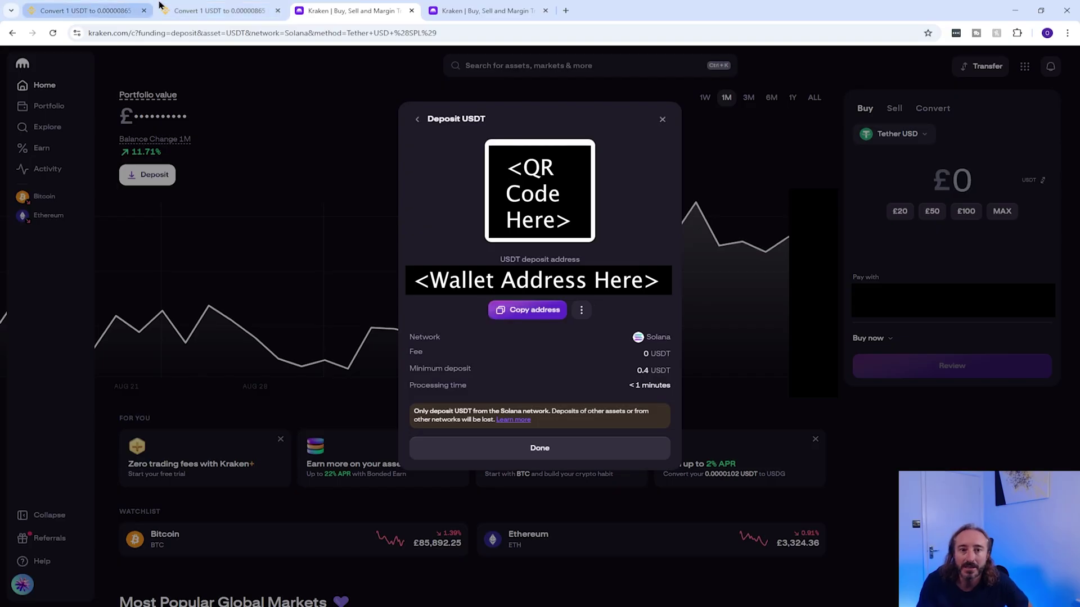
Go back to Binance and open the crypto withdrawal page from the wallet assets overview.
click(90, 10)
mouse_move(941, 62)
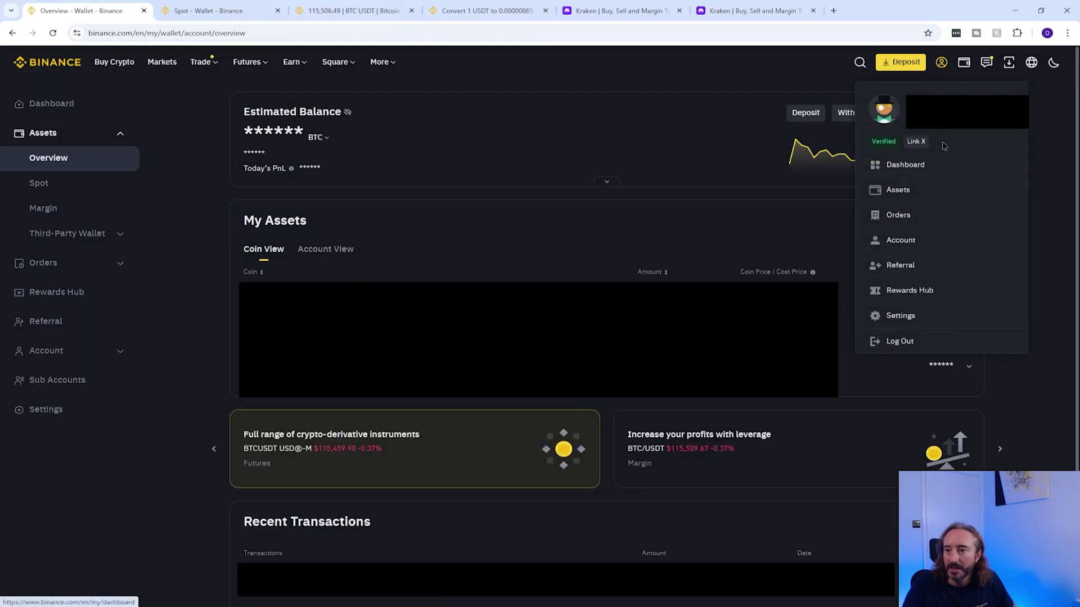
click(911, 190)
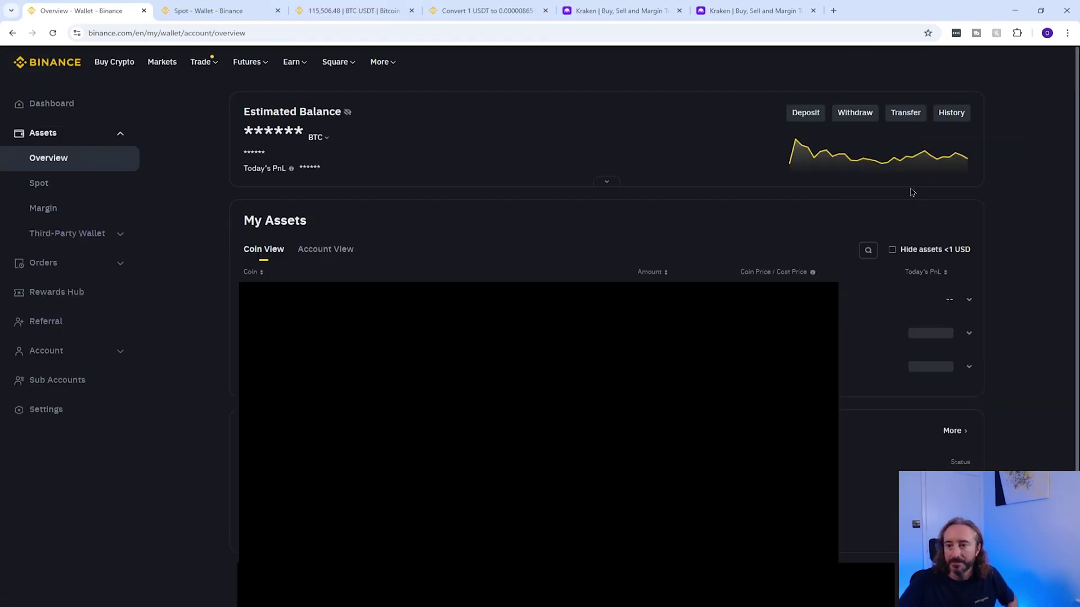
click(855, 113)
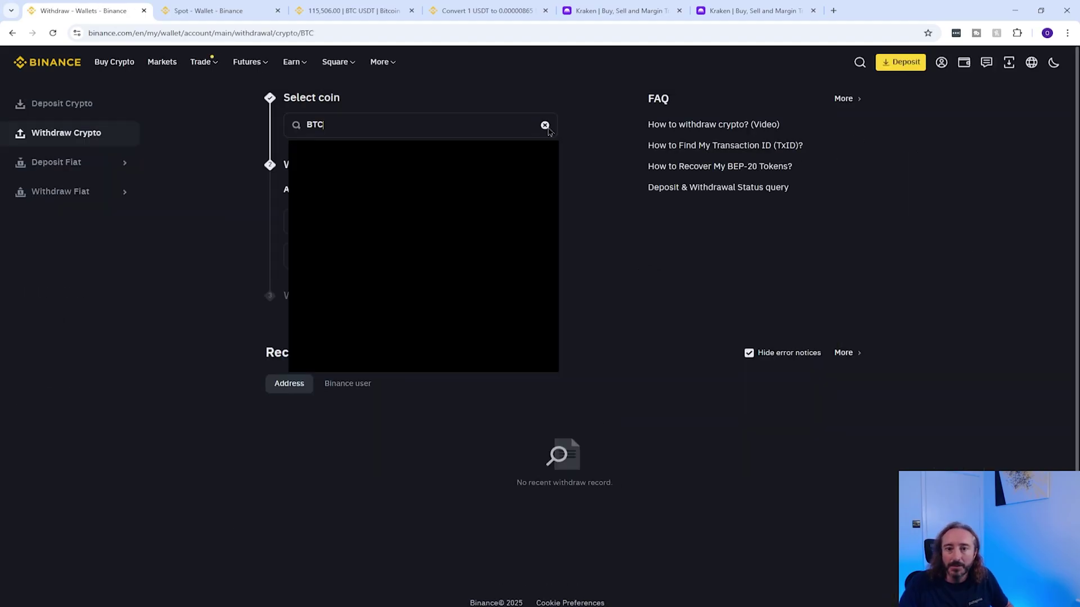
Select USDT and paste the Kraken deposit address, with Solana auto-matched.
double_click(359, 122)
text(usdt)
click(527, 191)
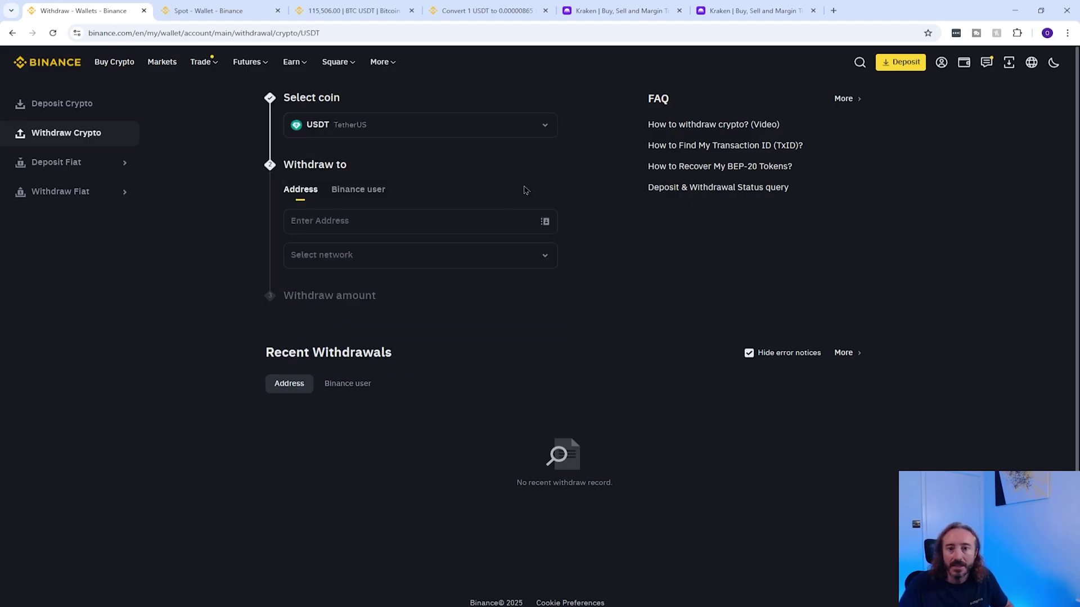
click(358, 221)
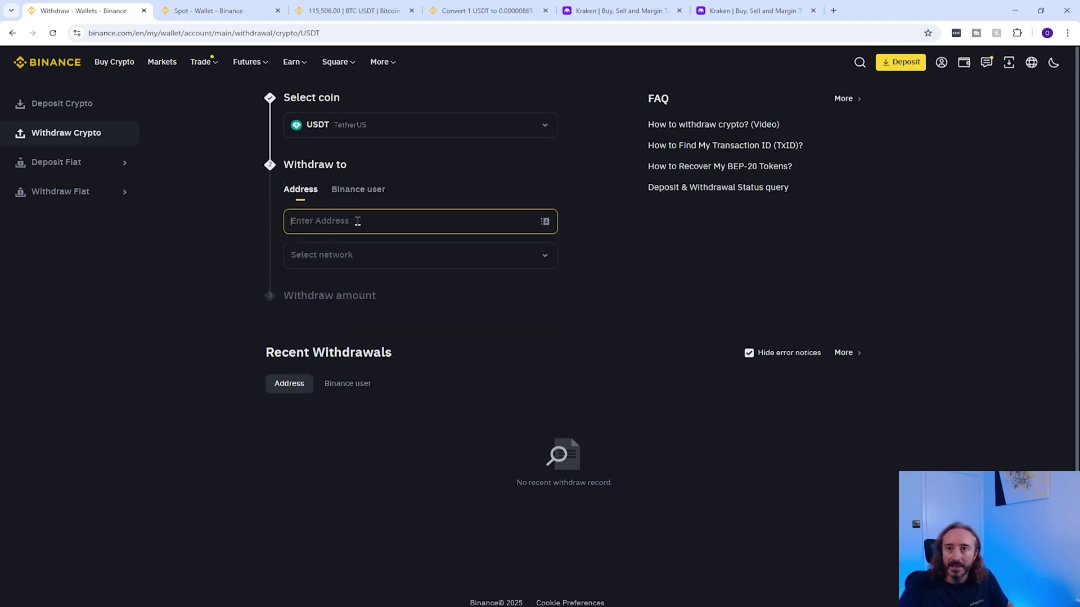
key(ctrl+v)
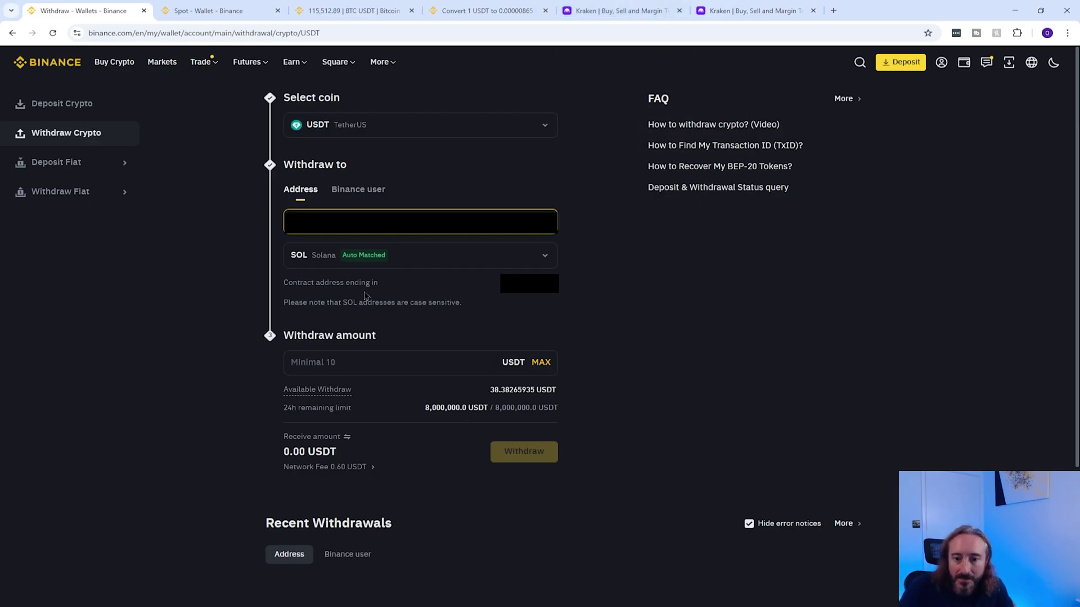
Set the withdrawal amount to the full 37.782659 USDT balance and confirm the details.
click(366, 360)
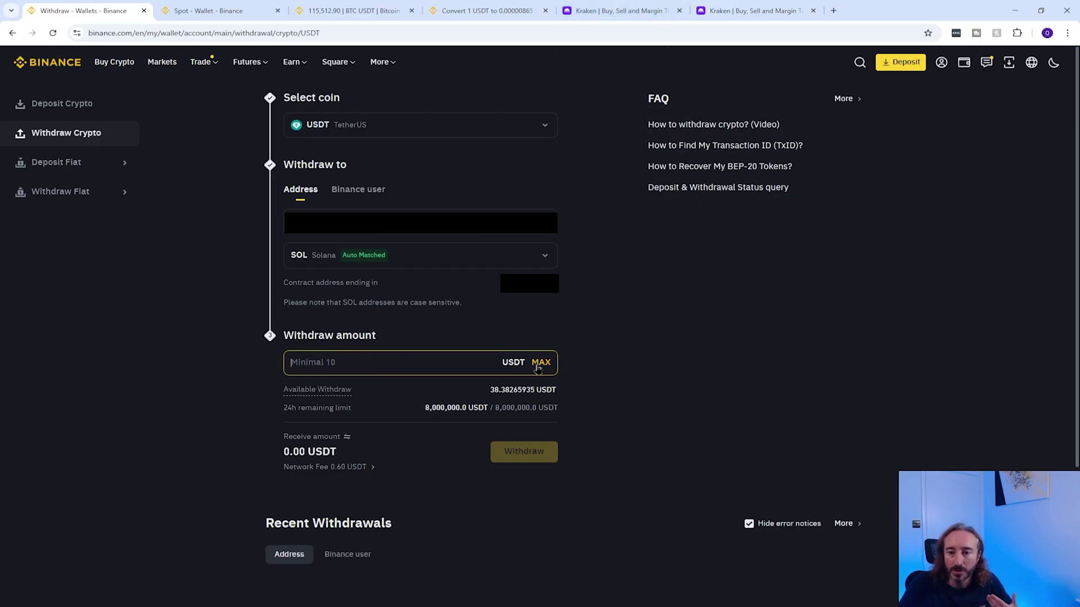
click(542, 363)
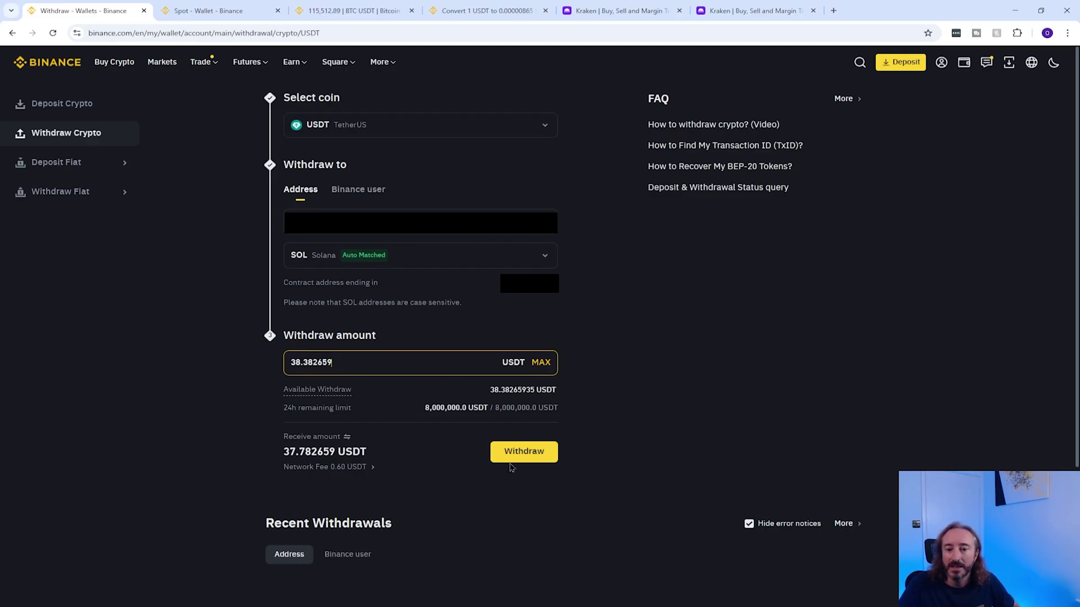
click(525, 457)
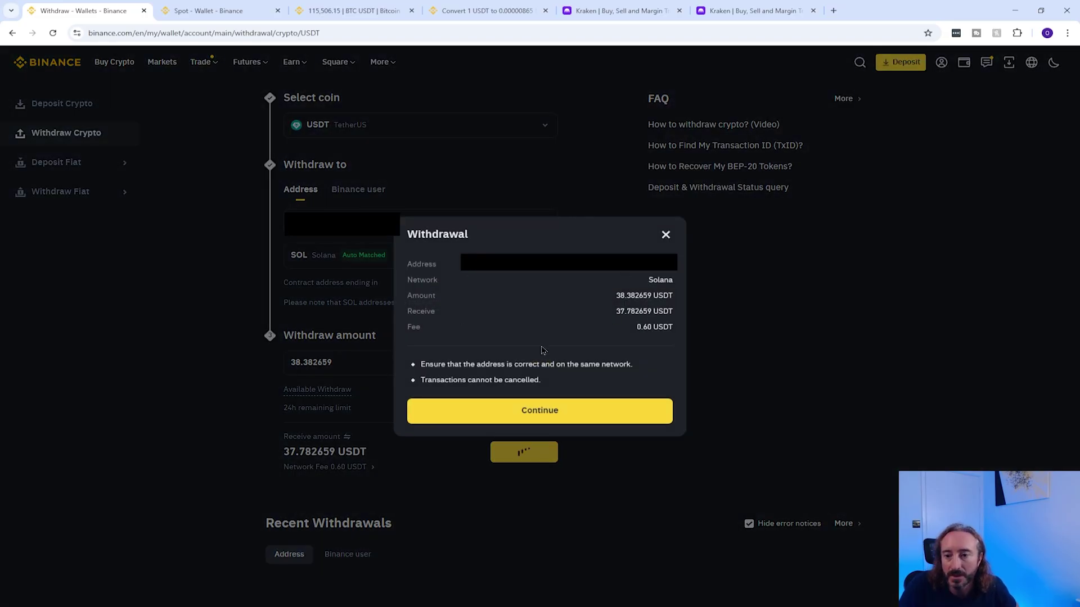
click(554, 412)
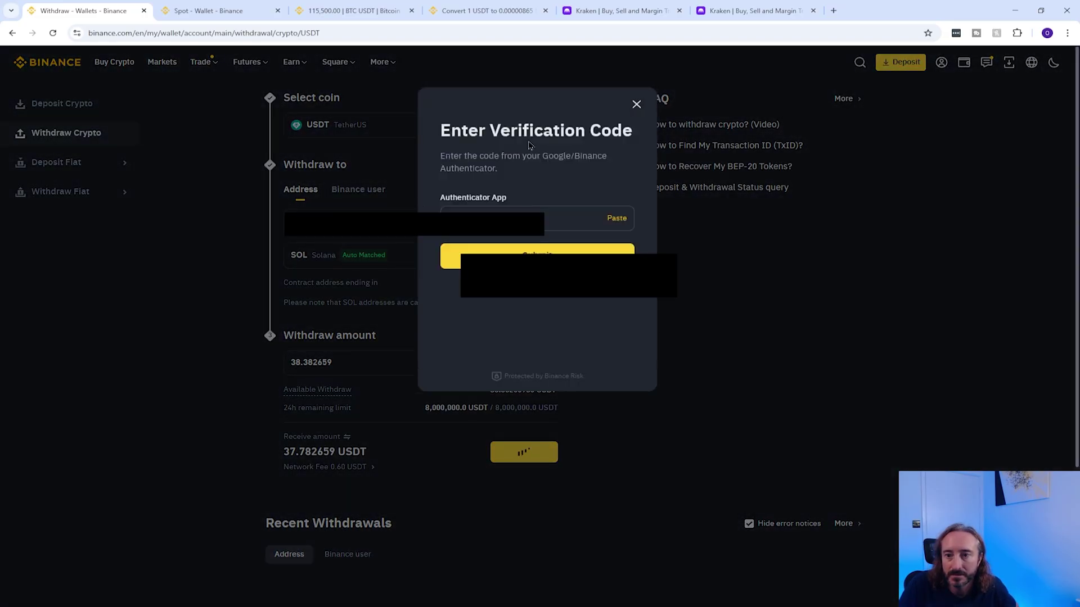
Enter the authenticator code to submit the withdrawal, then open its record in Recent Withdrawals.
click(533, 217)
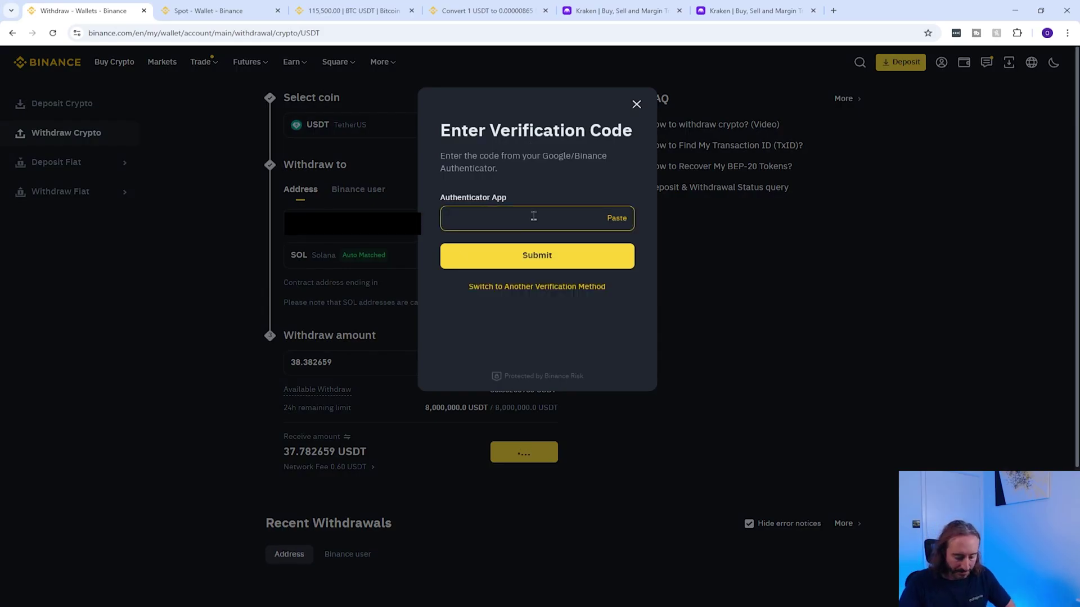
key(ctrl+v)
key(Return)
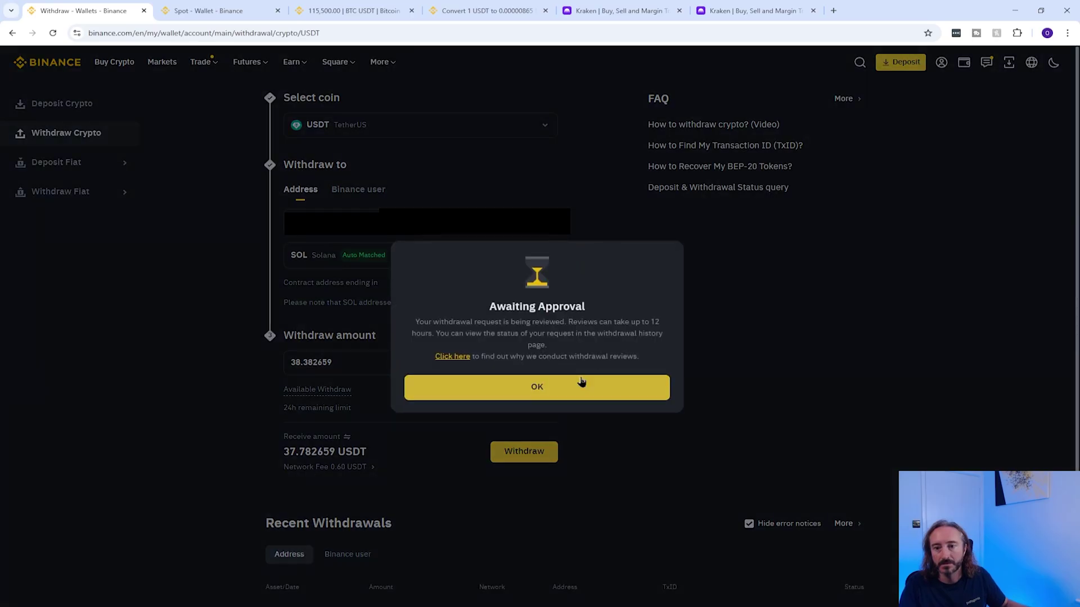
click(582, 382)
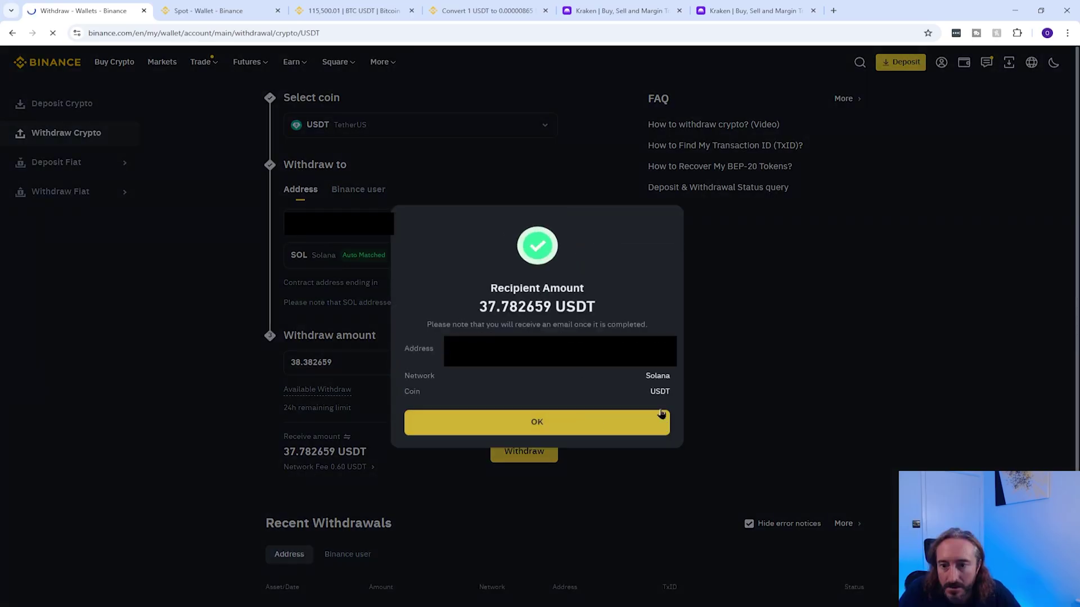
click(579, 423)
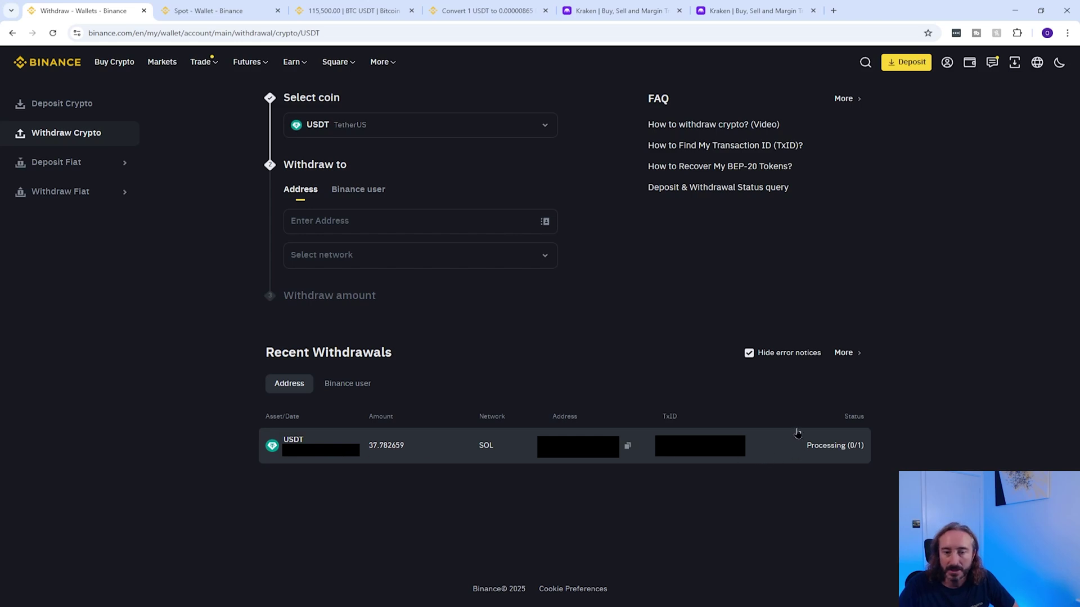
click(838, 446)
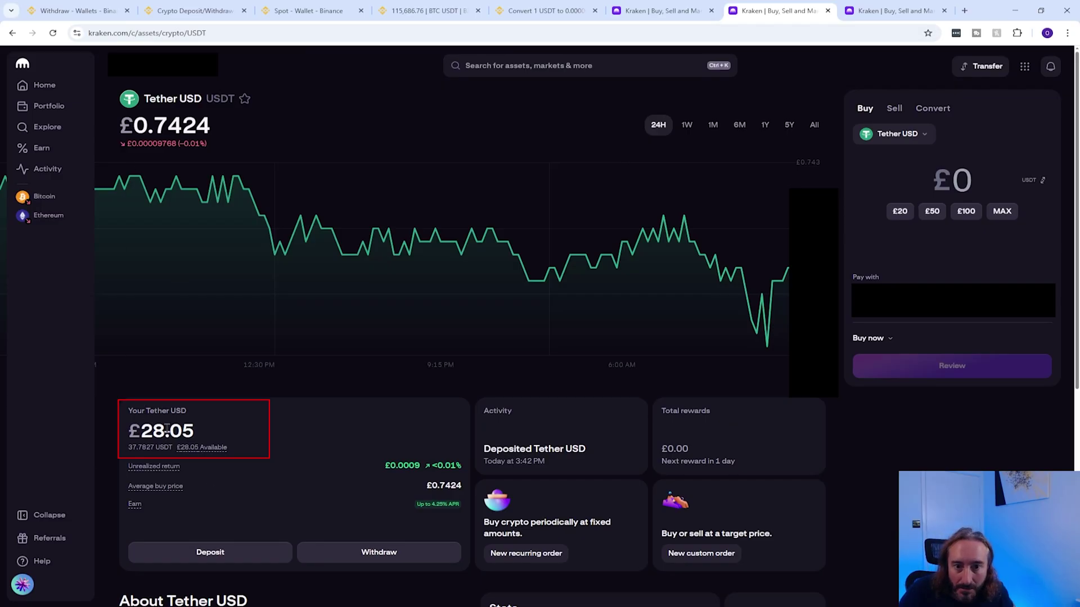
Highlight the deposited 37.7827 USDT and its £28.05 value on the Tether USD page.
drag(128, 447, 155, 447)
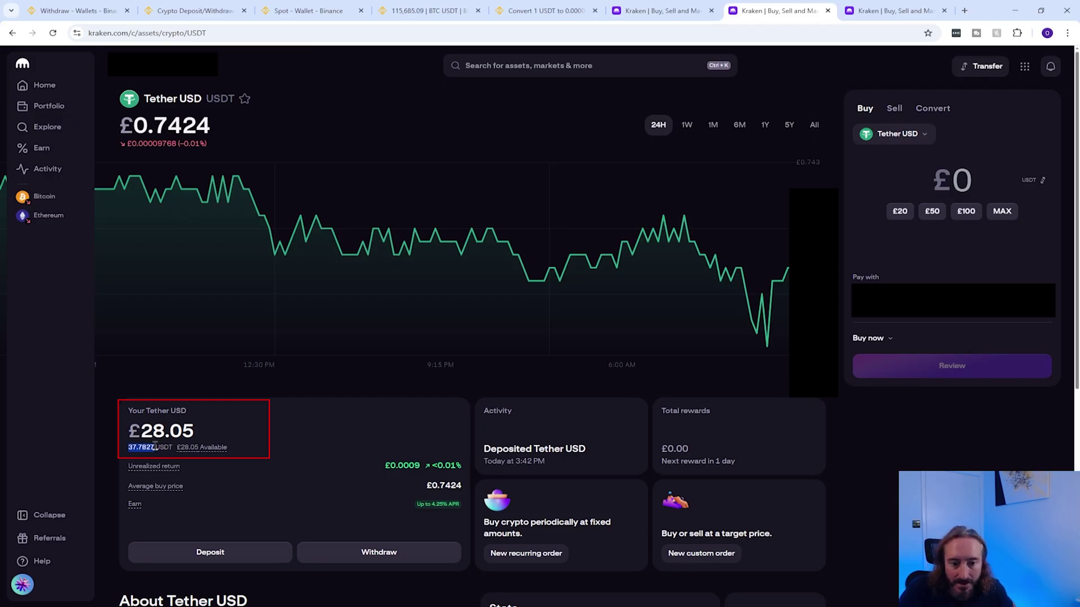
drag(129, 433, 233, 434)
click(208, 448)
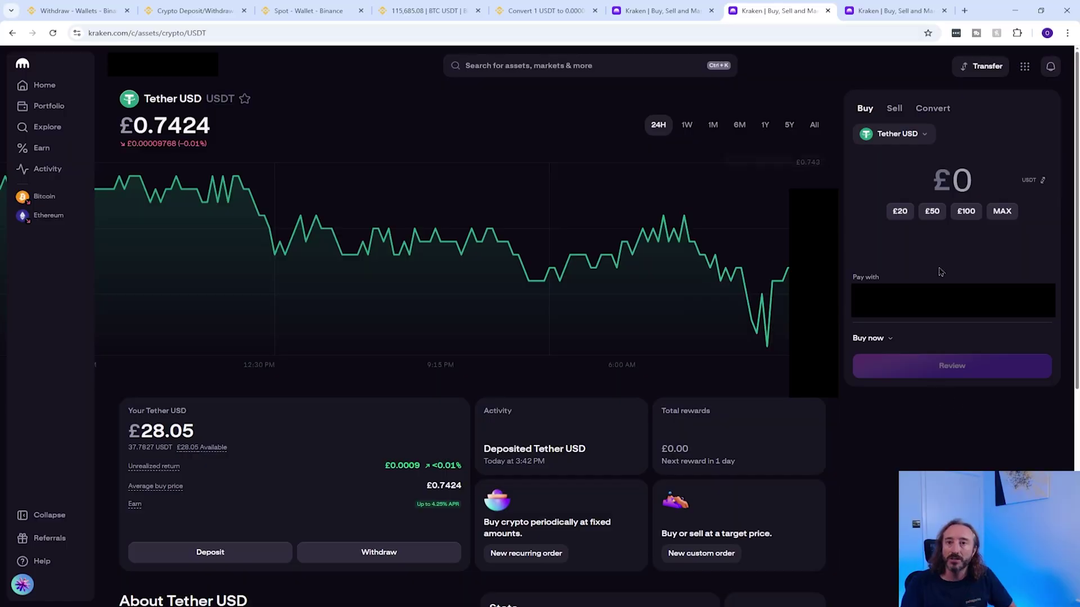
Sell the maximum Tether USD balance for £27.35 of GBP.
click(894, 109)
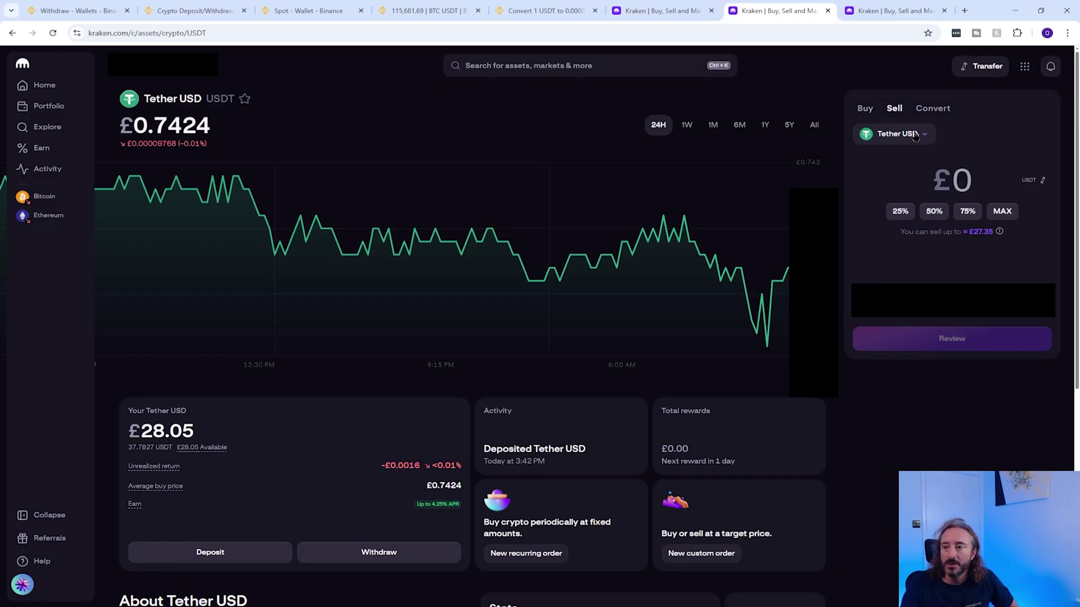
click(900, 134)
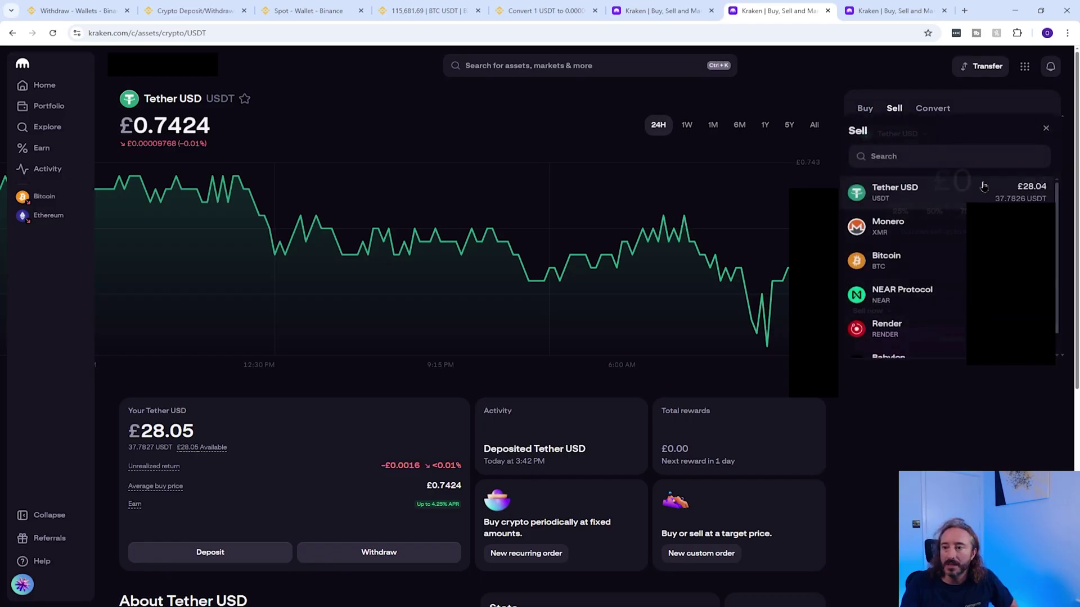
click(920, 195)
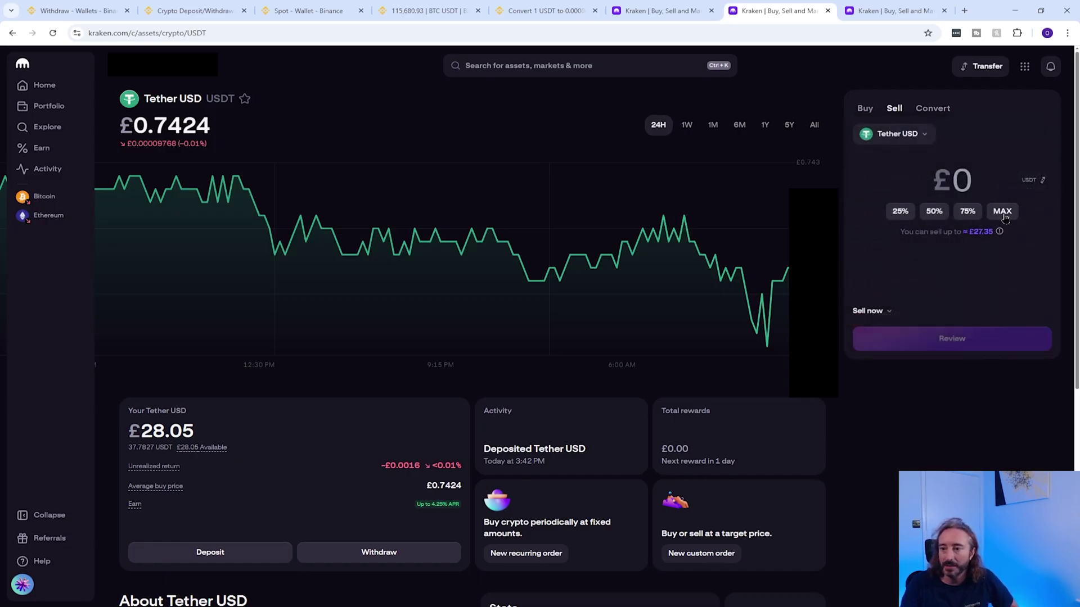
click(1001, 211)
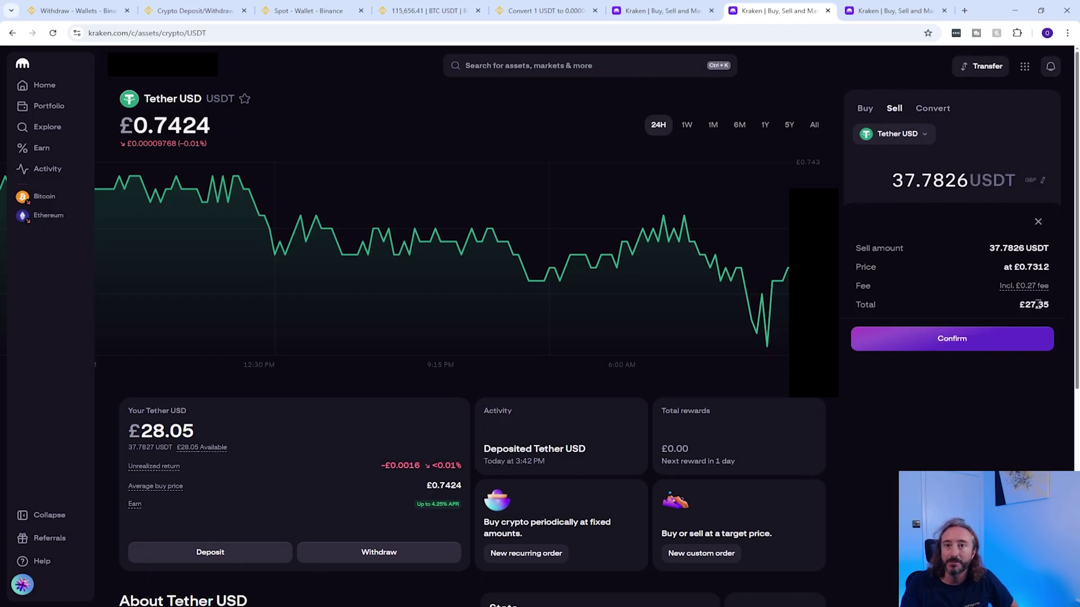
click(988, 348)
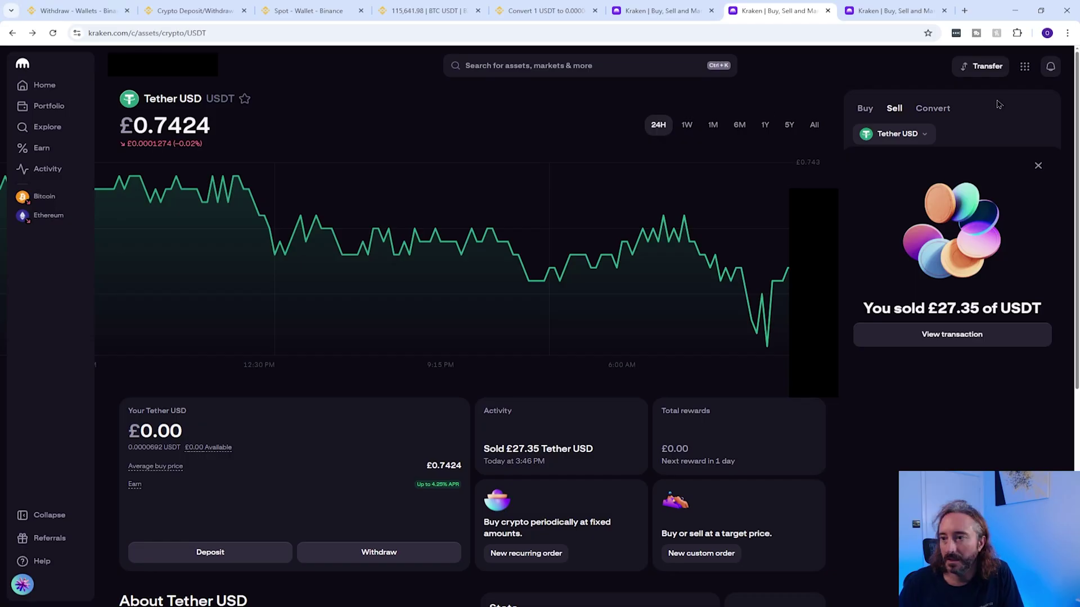
click(994, 73)
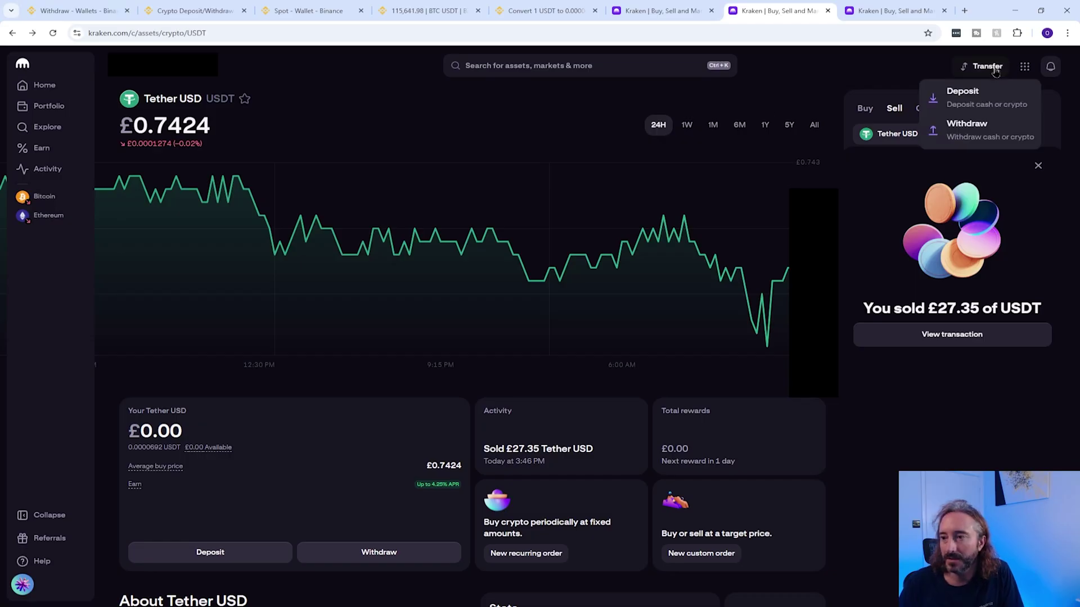
Start a Pound Sterling withdrawal via FPS and submit the new bank account details.
click(981, 137)
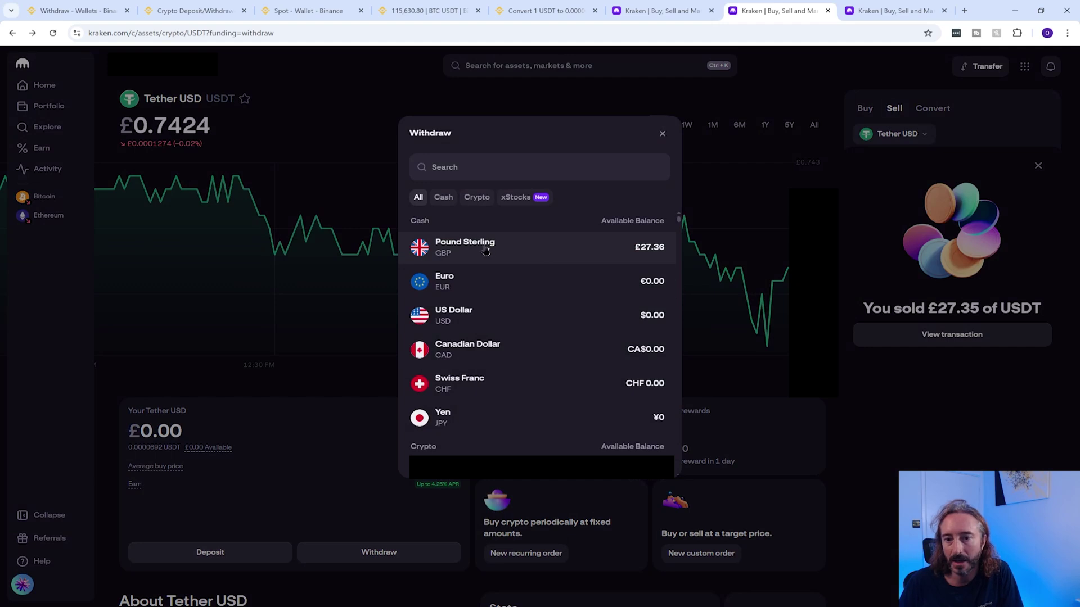
click(489, 249)
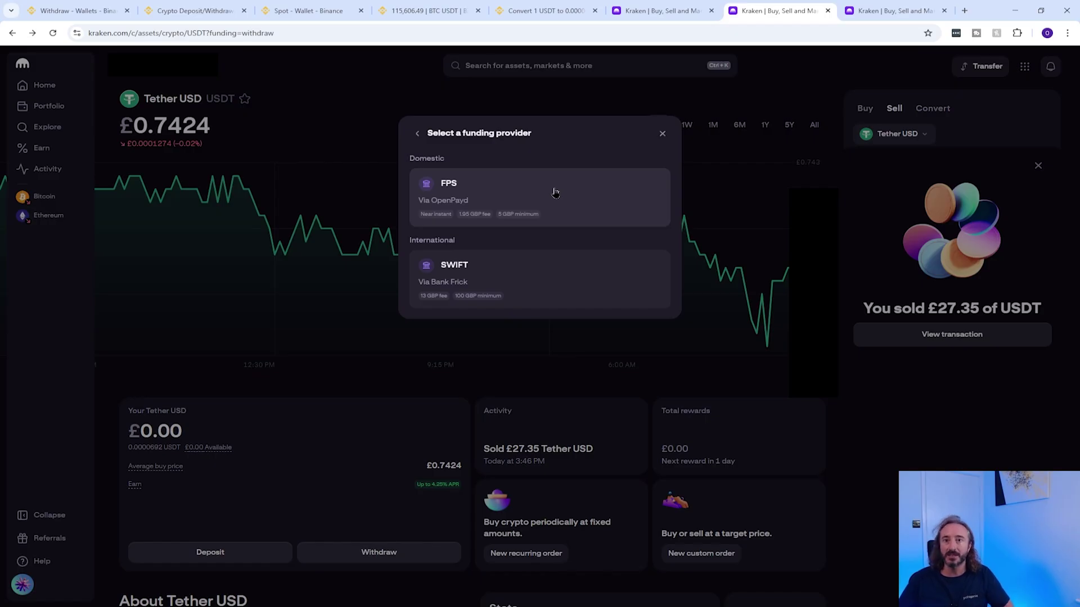
click(555, 192)
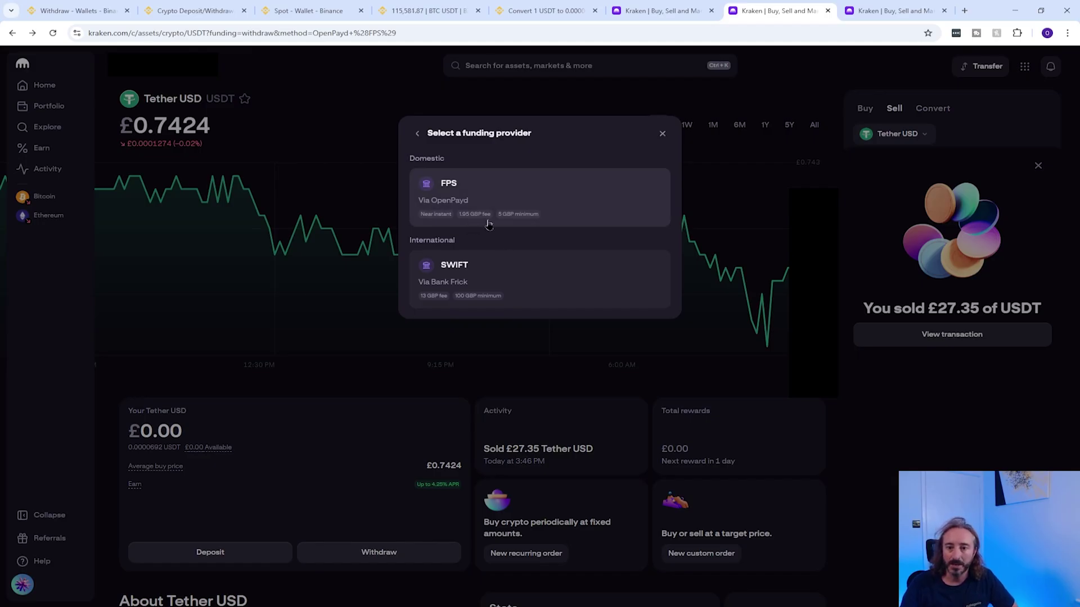
click(526, 171)
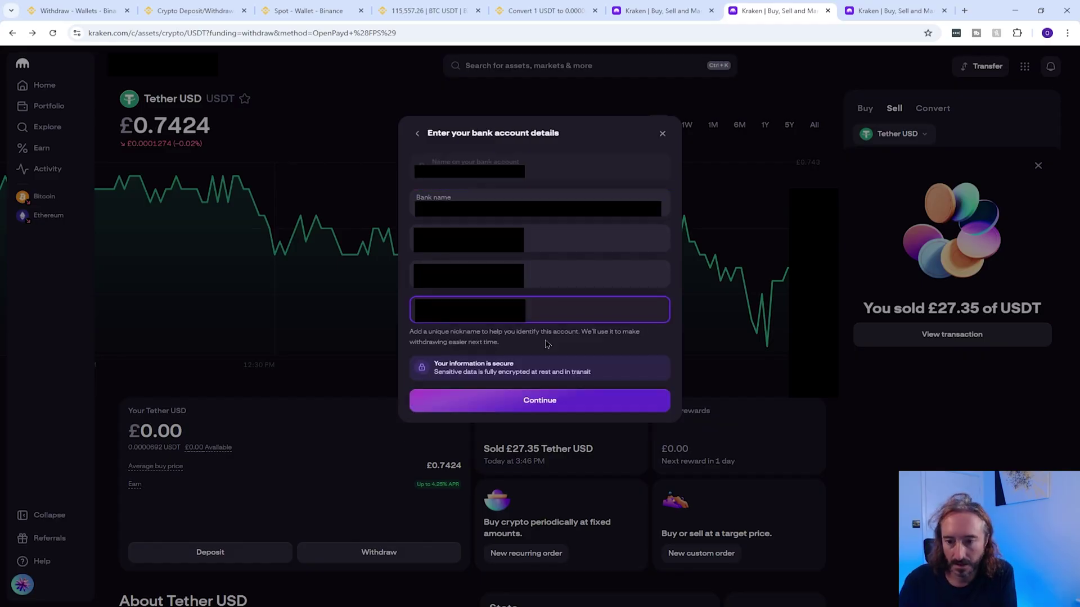
click(547, 401)
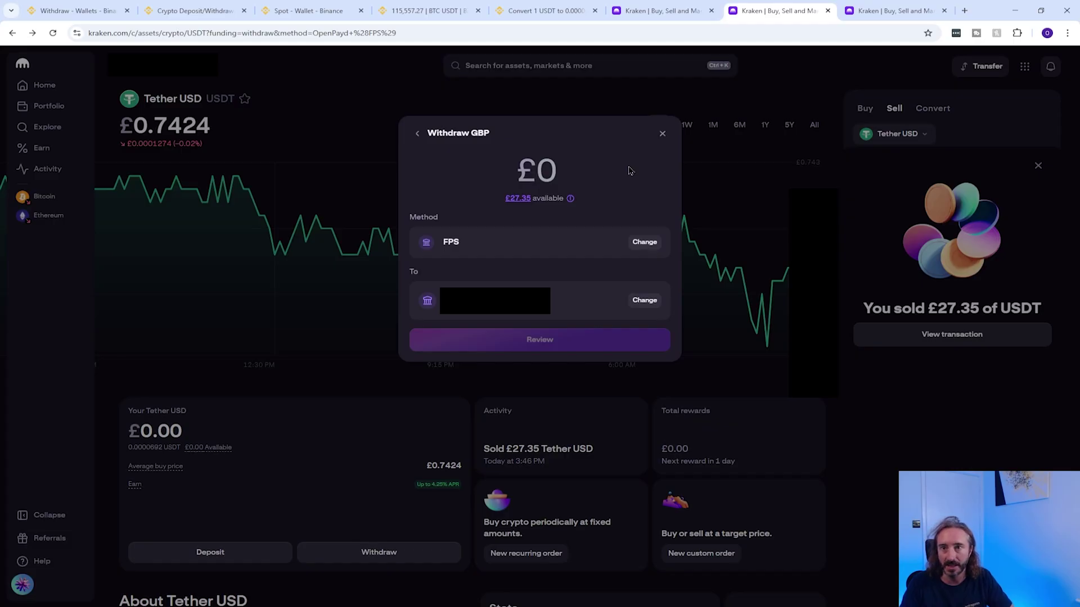
Withdraw £10.00 GBP, confirming £8.05 received after the £1.95 fee.
text(5)
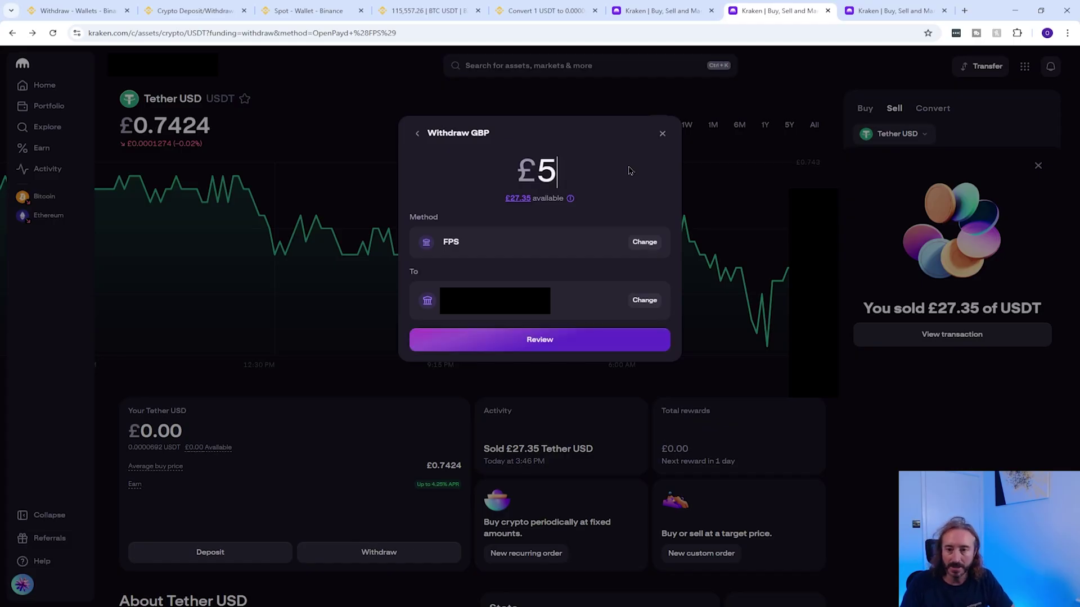
key(ctrl+a)
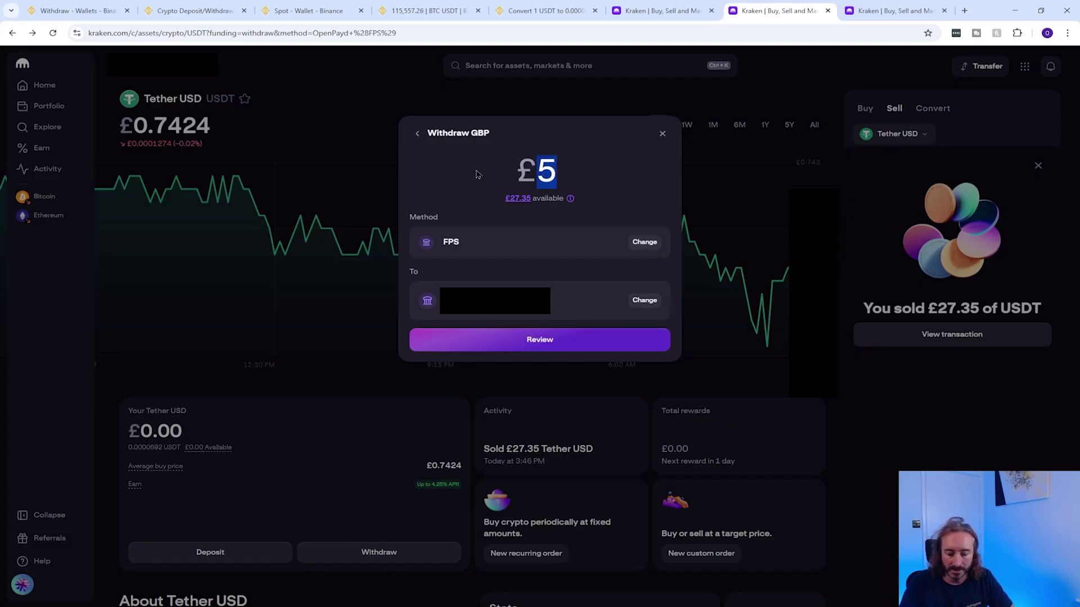
text(10)
key(Return)
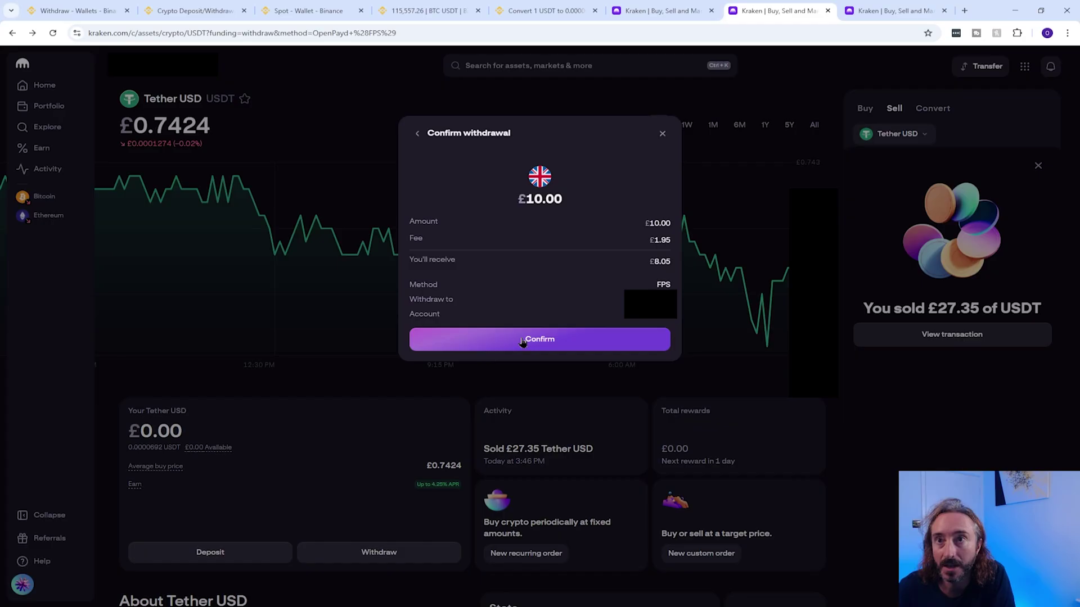
click(545, 339)
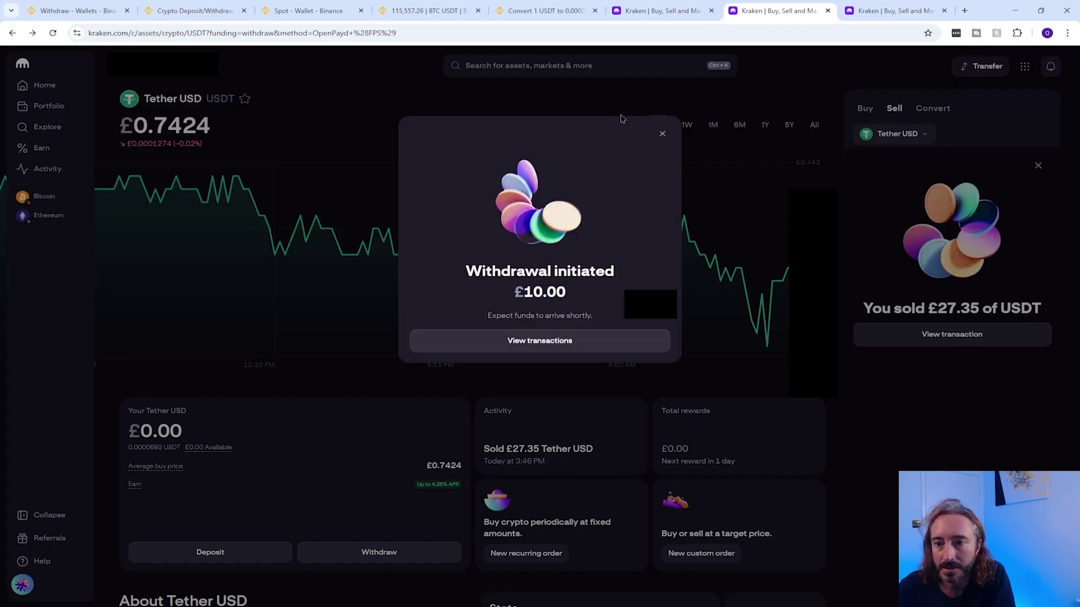